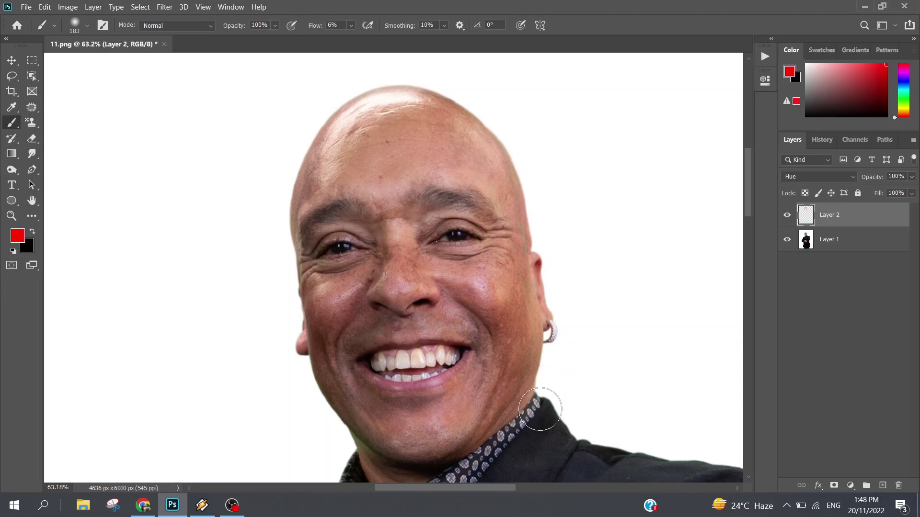
Compare the image with Layer 2 hidden and shown, then delete Layer 2
left_click(793, 219)
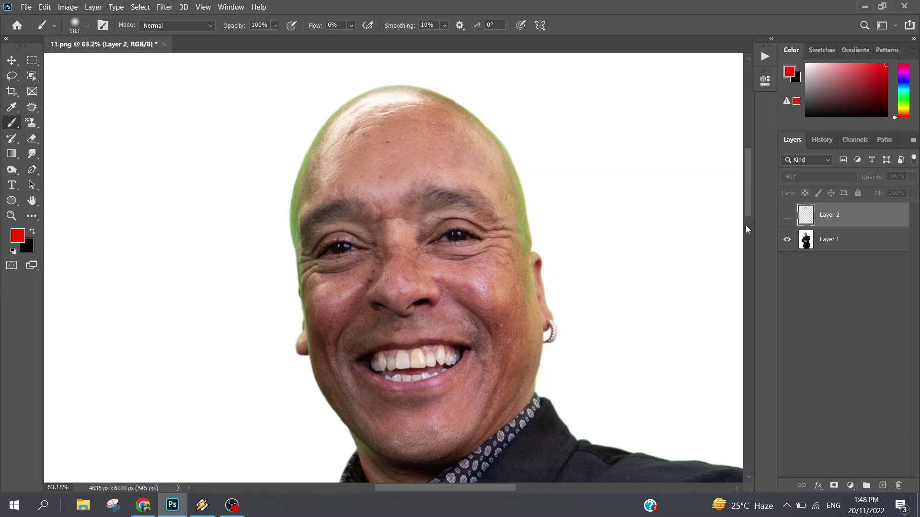
left_click(787, 216)
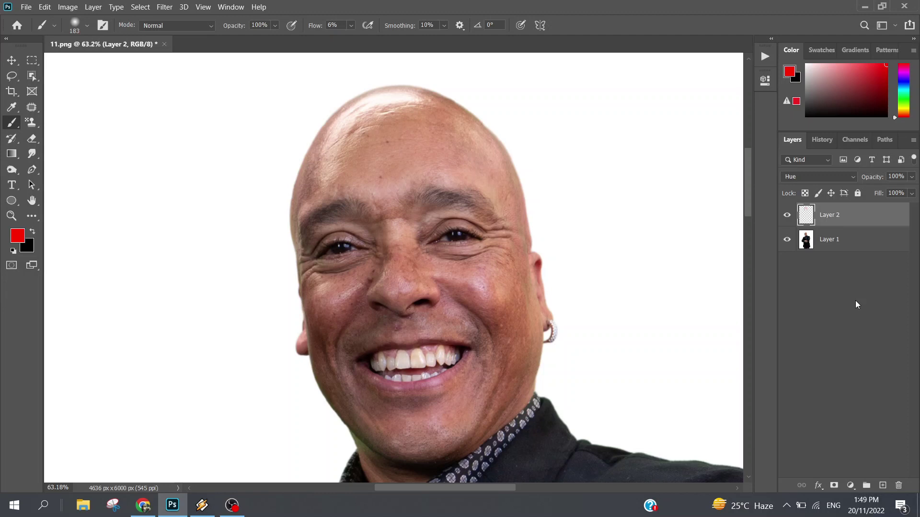
key("Delete")
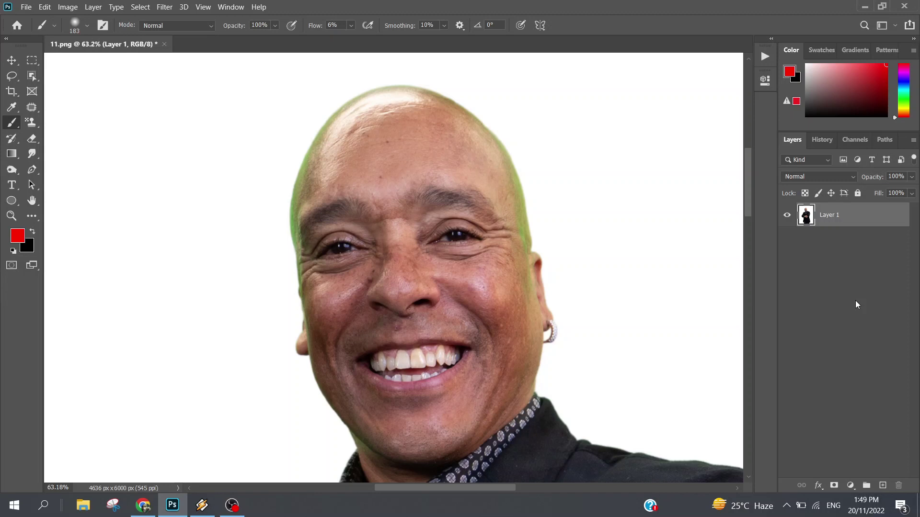
Add a new empty layer named 'remove tint' above Layer 1
key("ctrl+shift+n")
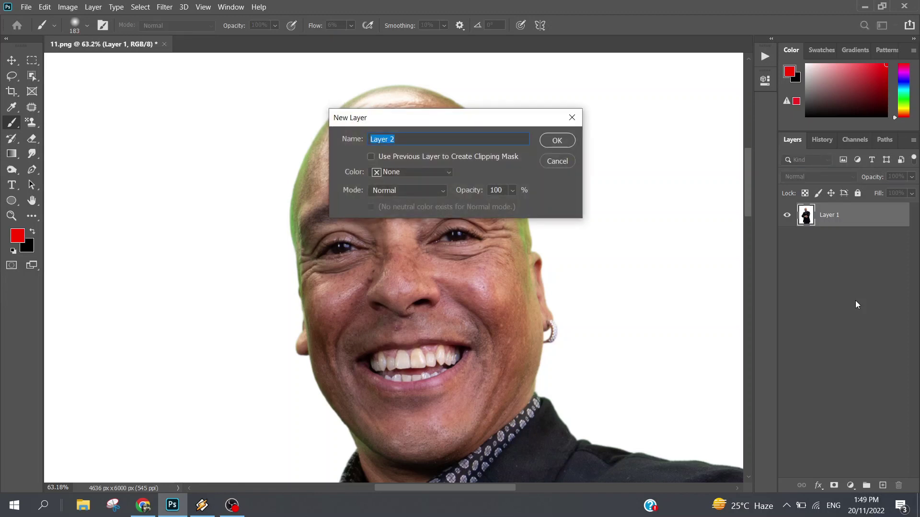
type("remove tint")
key("Return")
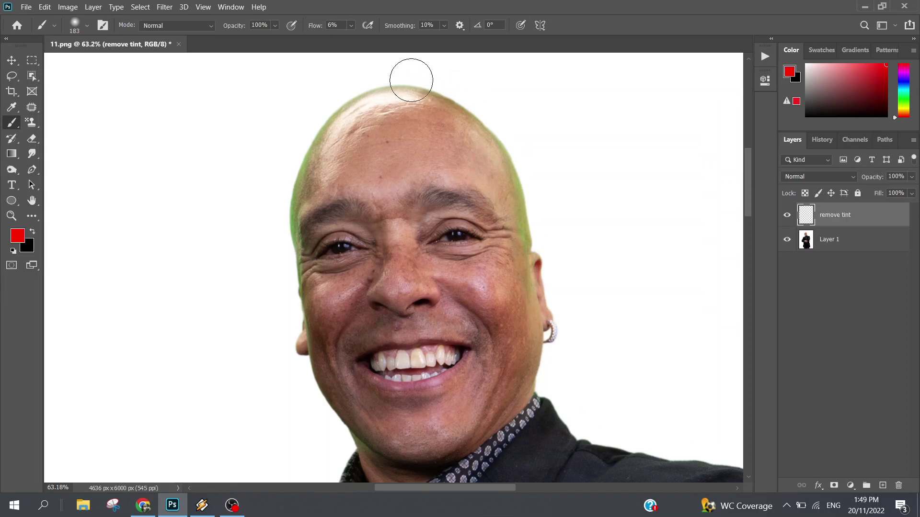
left_click(16, 242)
key("Home")
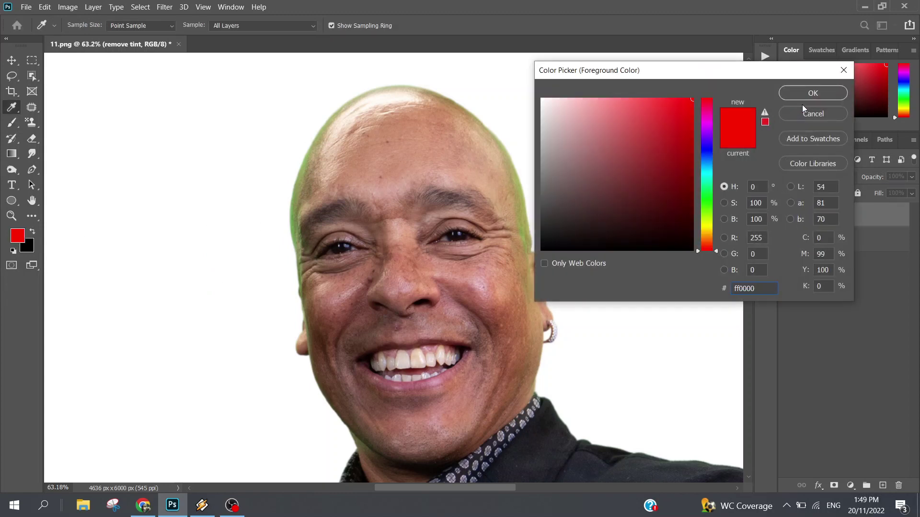
left_click(813, 93)
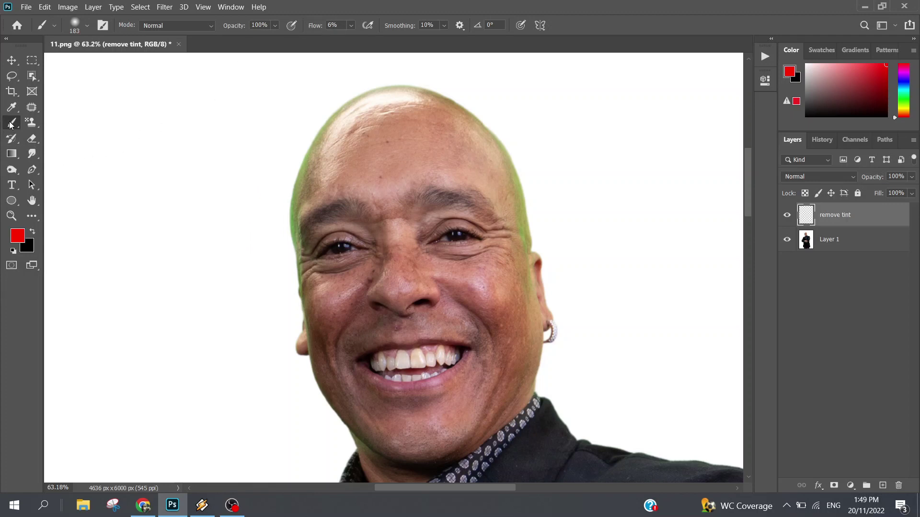
mouse_move(568, 294)
left_mouse_down()
mouse_move(529, 237)
mouse_move(519, 259)
mouse_move(505, 187)
mouse_move(532, 225)
left_mouse_up()
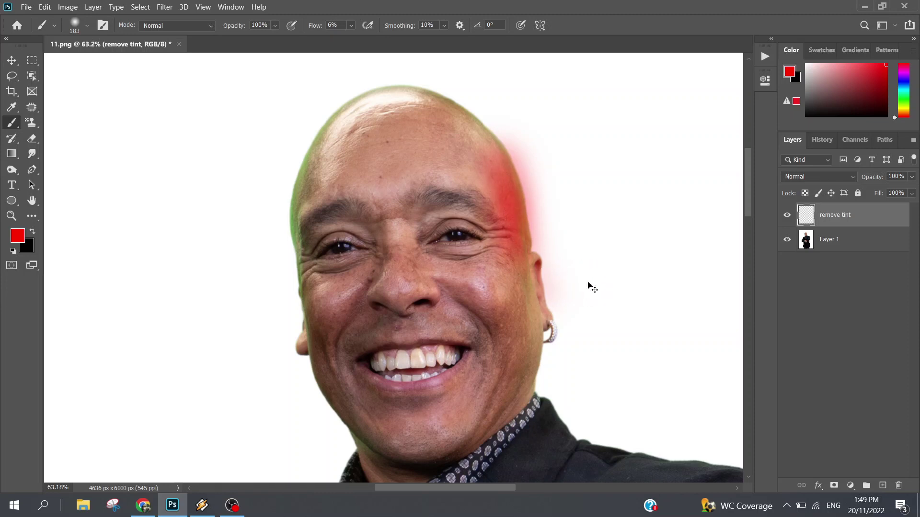
key("ctrl+z")
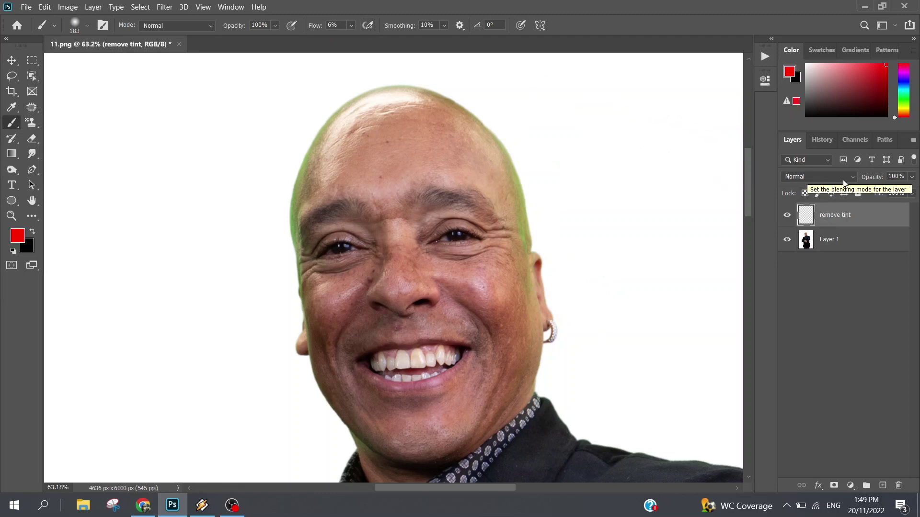
left_click(824, 180)
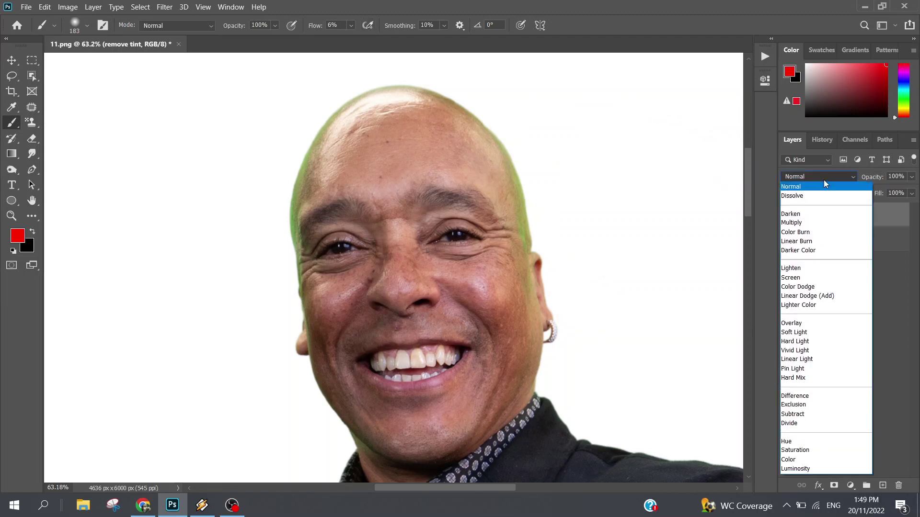
Set the remove tint layer to Hue blend mode and lower the brush flow to 10%
left_click(811, 441)
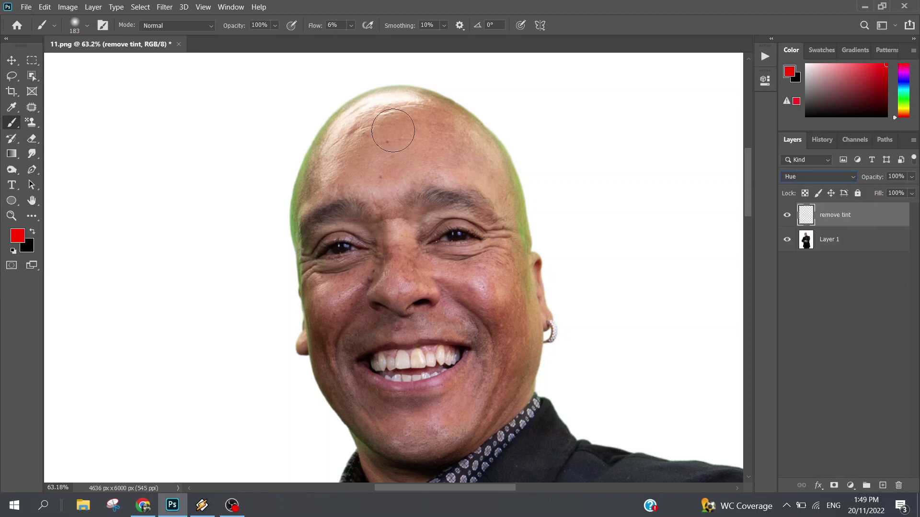
left_click(352, 27)
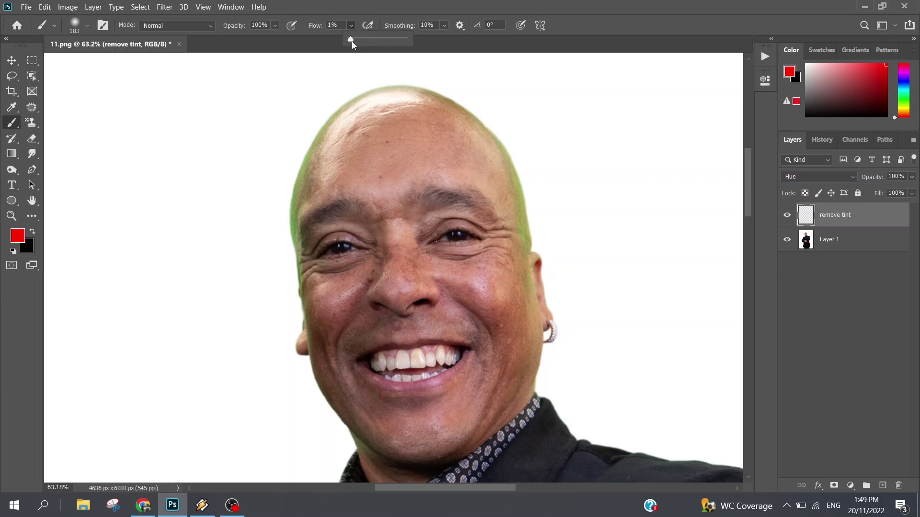
left_click_drag(356, 40, 355, 39)
left_click(546, 263)
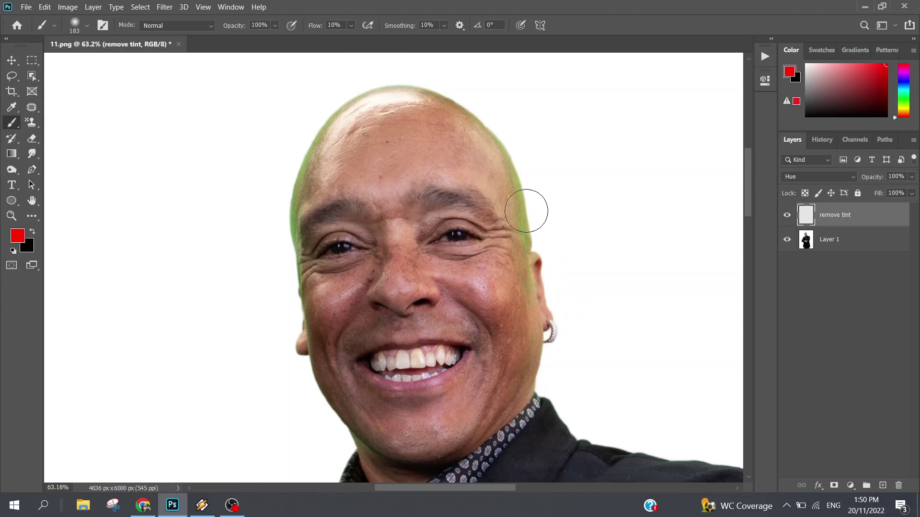
Paint red over the green fringe on the head's right edge and the face's left edge
mouse_move(546, 258)
left_mouse_down()
mouse_move(511, 147)
mouse_move(530, 253)
mouse_move(524, 162)
mouse_move(543, 245)
mouse_move(520, 148)
mouse_move(512, 142)
mouse_move(523, 182)
mouse_move(475, 103)
left_mouse_up()
mouse_move(296, 233)
left_mouse_down()
mouse_move(290, 216)
mouse_move(292, 311)
mouse_move(290, 290)
left_mouse_up()
scroll(306, 343, "up", 6)
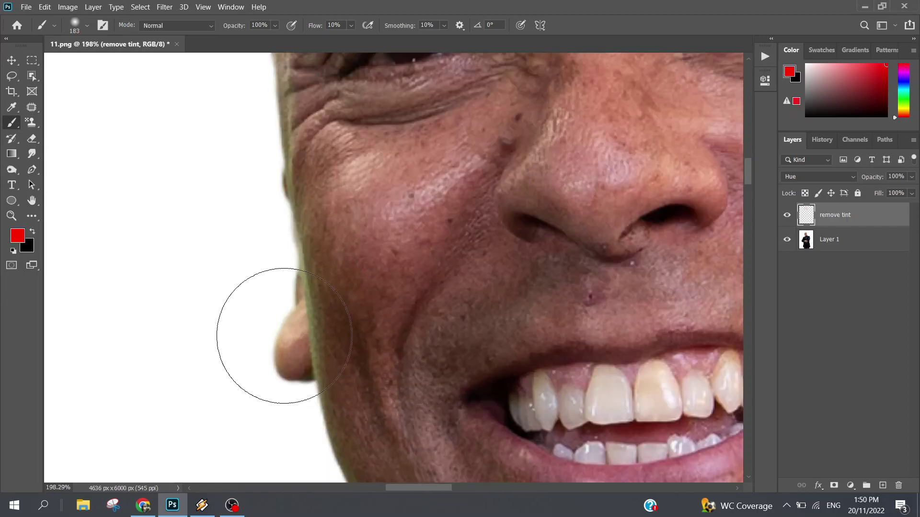
Shrink the brush to 80 px and paint out the green fringe along the left cheek
right_click(284, 335)
left_click_drag(429, 313, 421, 315)
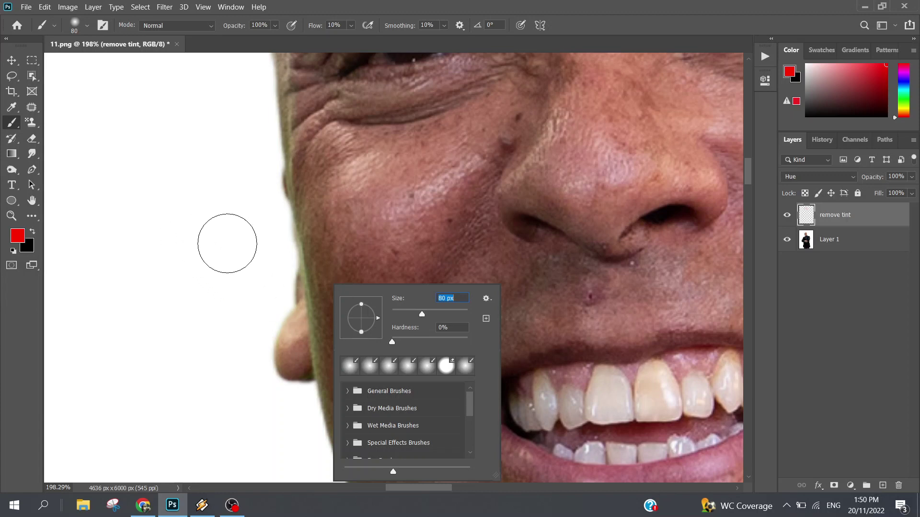
left_click(313, 376)
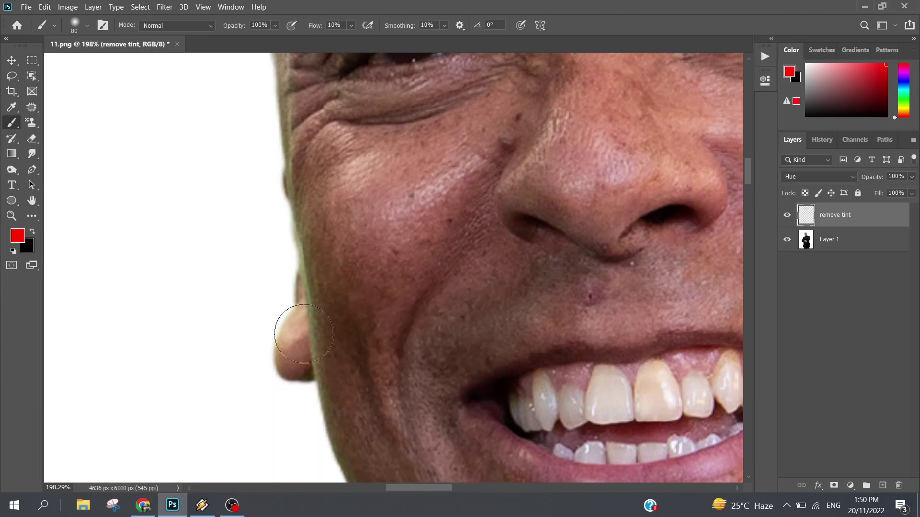
mouse_move(317, 372)
left_mouse_down()
mouse_move(299, 198)
mouse_move(311, 342)
mouse_move(309, 246)
mouse_move(315, 297)
mouse_move(288, 162)
mouse_move(293, 245)
mouse_move(279, 134)
mouse_move(284, 96)
left_mouse_up()
Paint red over the green fringe along the right head edge and temple up to the crown
scroll(234, 202, "up", 3)
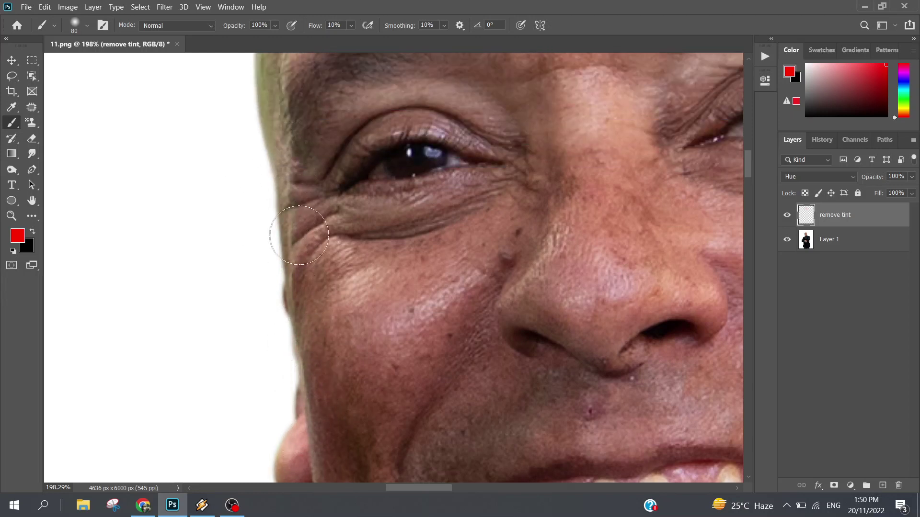
scroll(254, 151, "up", 2)
scroll(255, 170, "up", 2)
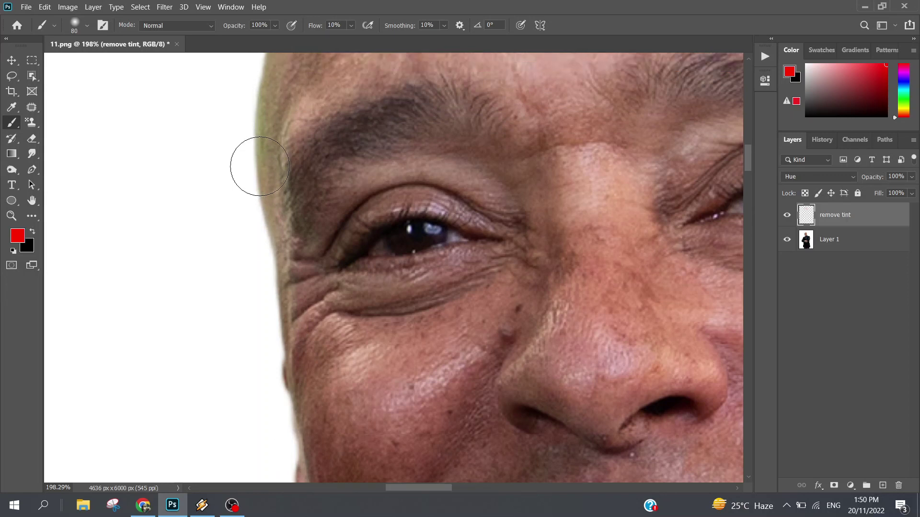
scroll(268, 105, "up", 3)
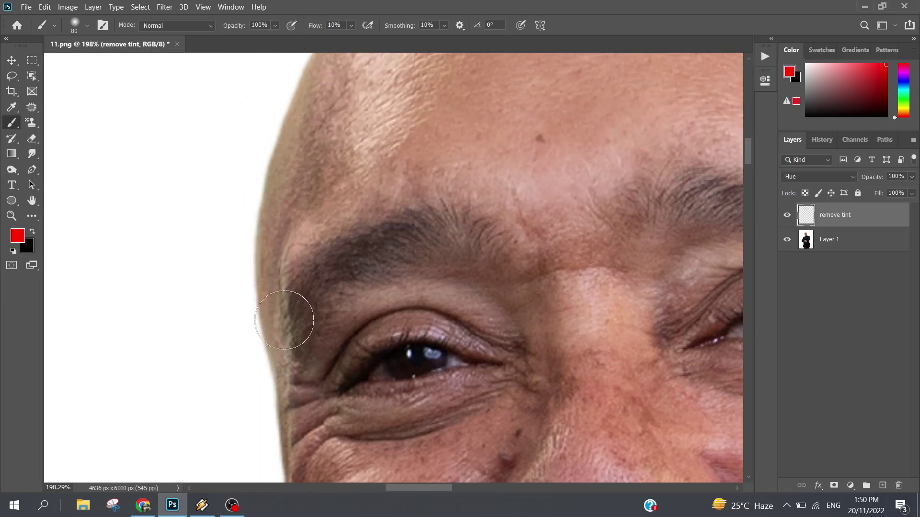
scroll(287, 149, "up", 2)
scroll(325, 141, "down", 4)
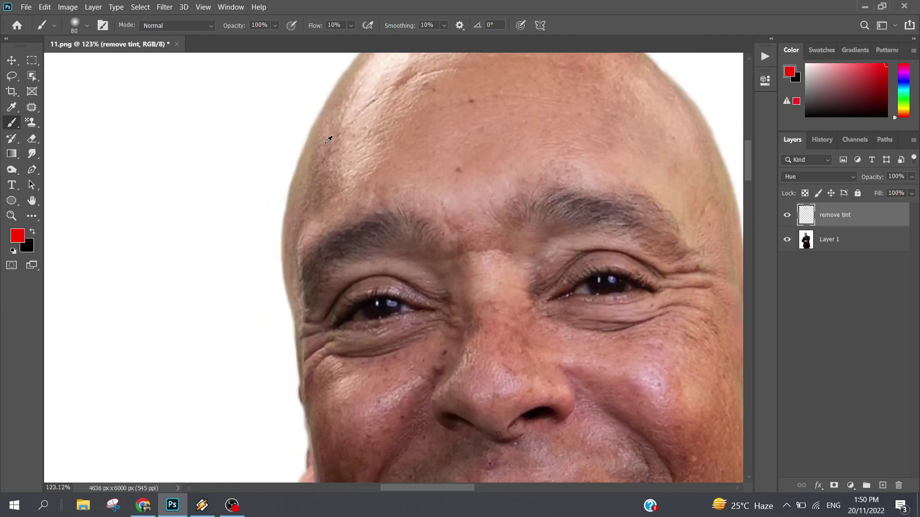
scroll(647, 263, "up", 3)
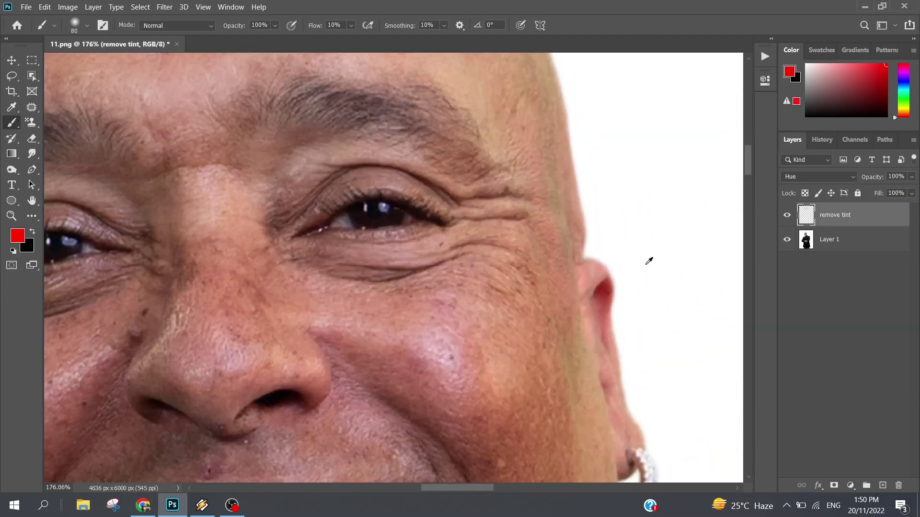
scroll(573, 357, "down", 2)
scroll(573, 357, "down", 1)
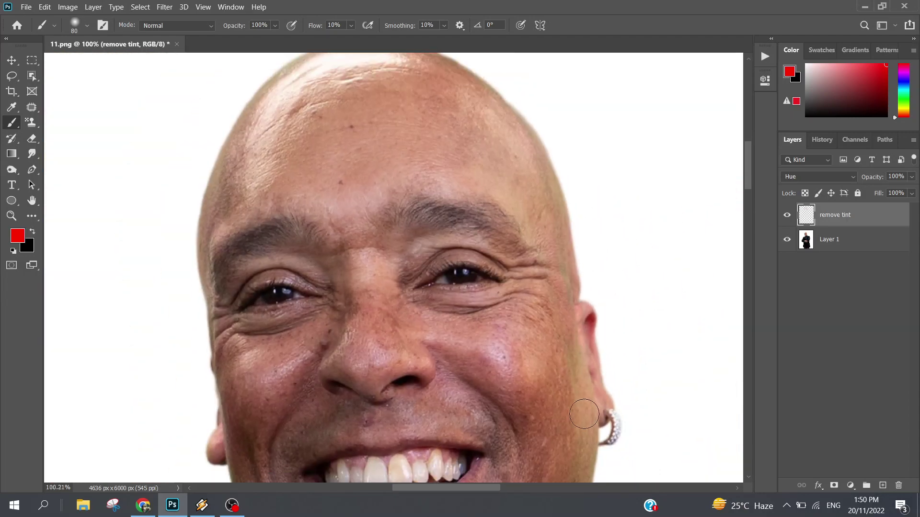
scroll(575, 364, "down", 3)
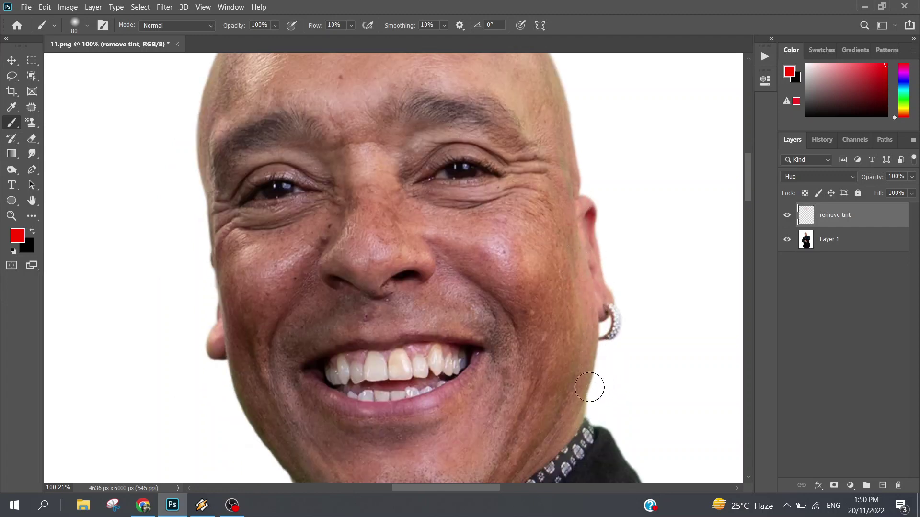
scroll(567, 231, "up", 1)
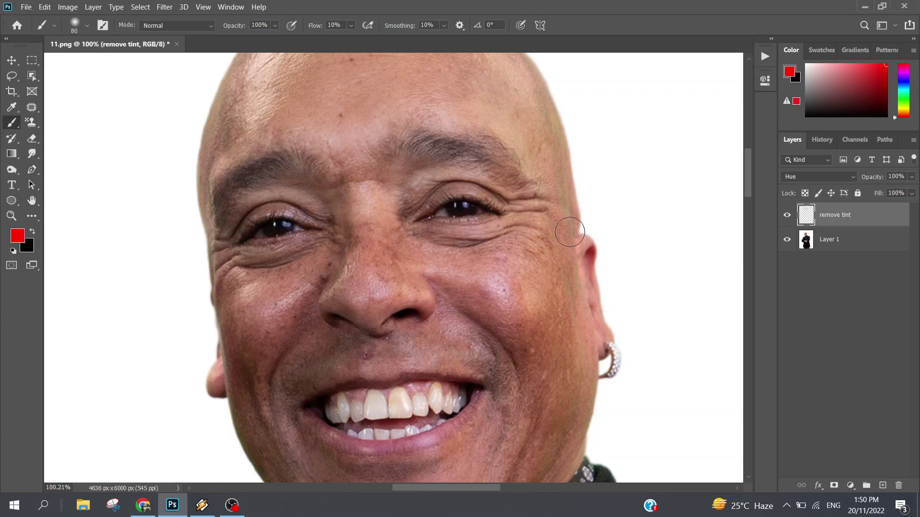
scroll(572, 214, "up", 1)
scroll(572, 214, "up", 1)
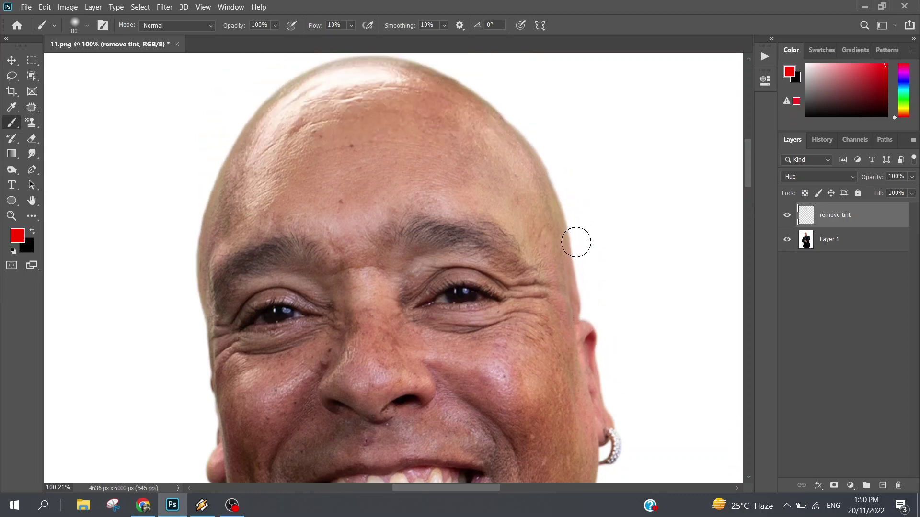
scroll(558, 216, "up", 2)
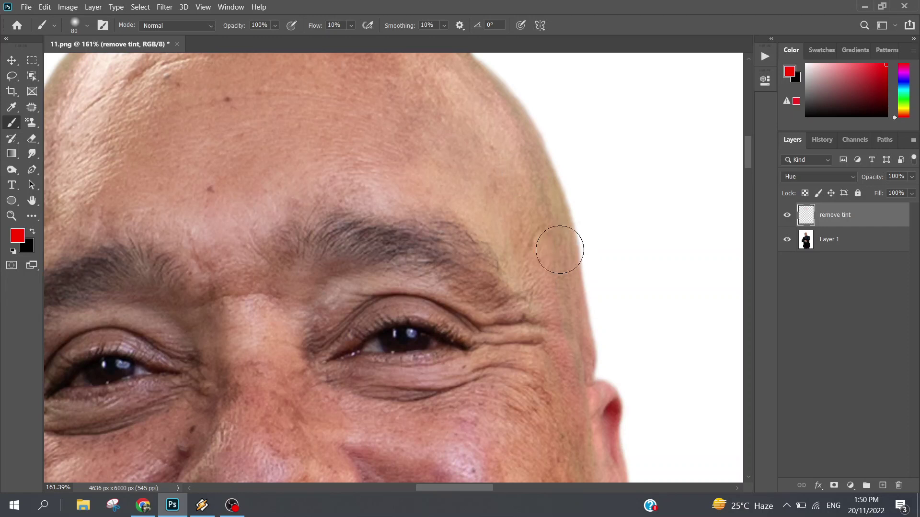
mouse_move(531, 307)
left_mouse_down()
mouse_move(561, 195)
mouse_move(575, 319)
left_mouse_up()
scroll(581, 343, "up", 3)
mouse_move(517, 214)
left_mouse_down()
mouse_move(429, 95)
mouse_move(461, 131)
mouse_move(372, 61)
mouse_move(447, 111)
mouse_move(328, 50)
mouse_move(509, 196)
mouse_move(580, 283)
mouse_move(598, 350)
mouse_move(542, 206)
mouse_move(492, 206)
left_mouse_up()
scroll(335, 188, "down", 4)
scroll(335, 188, "down", 1)
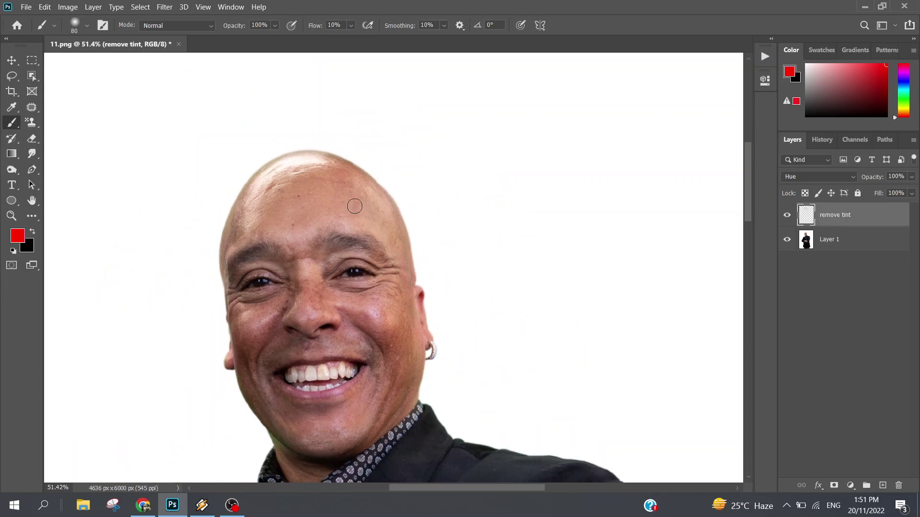
Hide and re-show the remove tint layer to compare the fringe correction
scroll(725, 316, "down", 1)
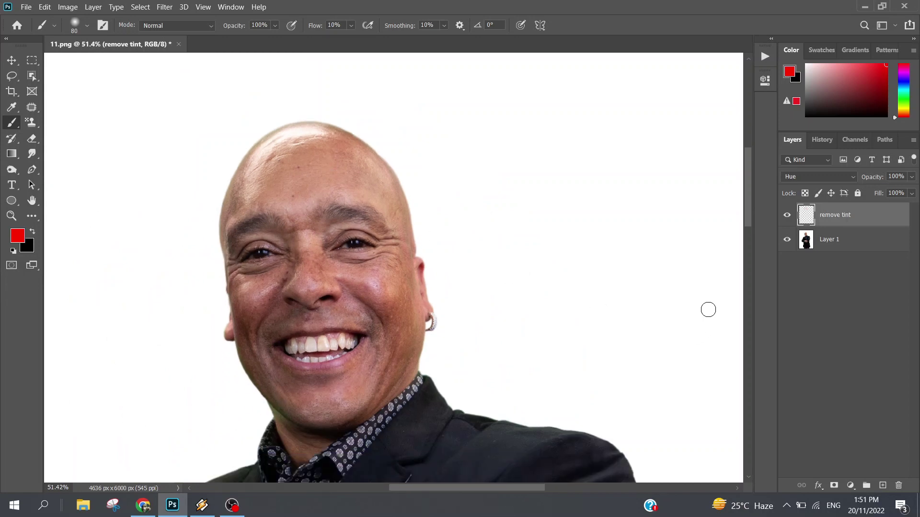
scroll(544, 267, "down", 1)
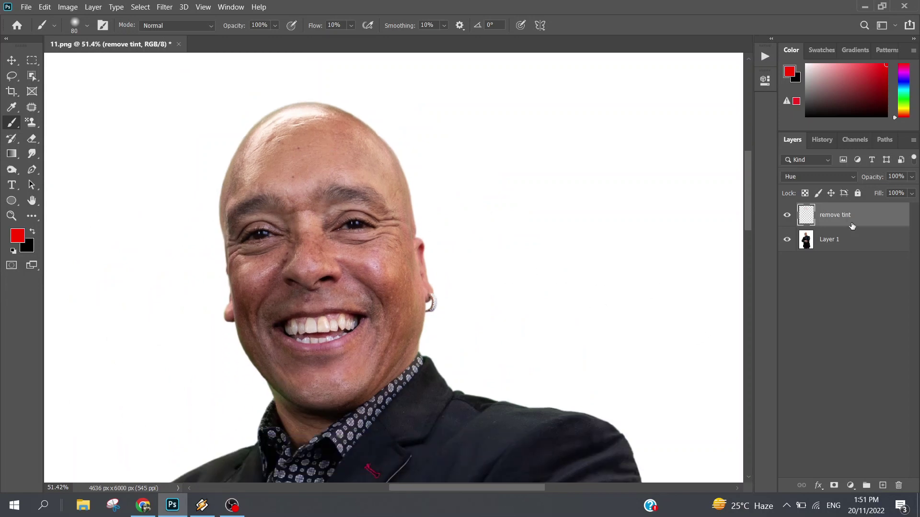
left_click(786, 216)
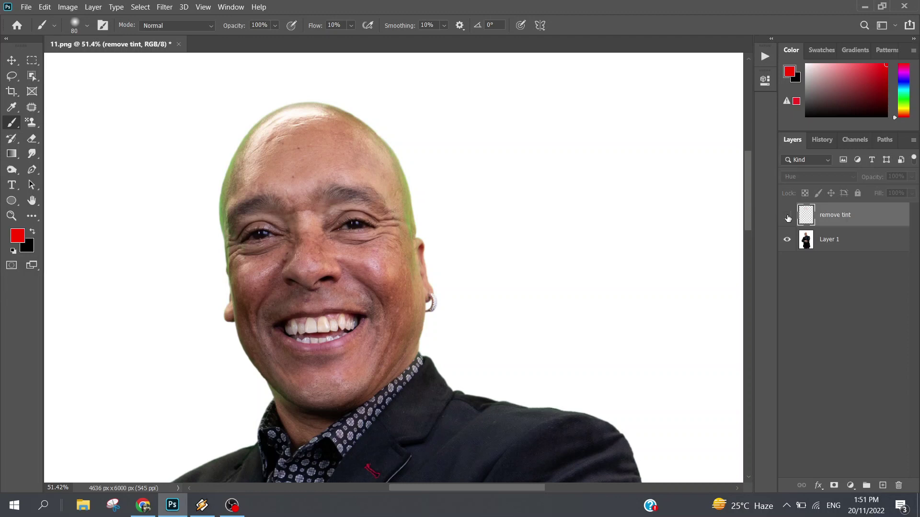
left_click(787, 216)
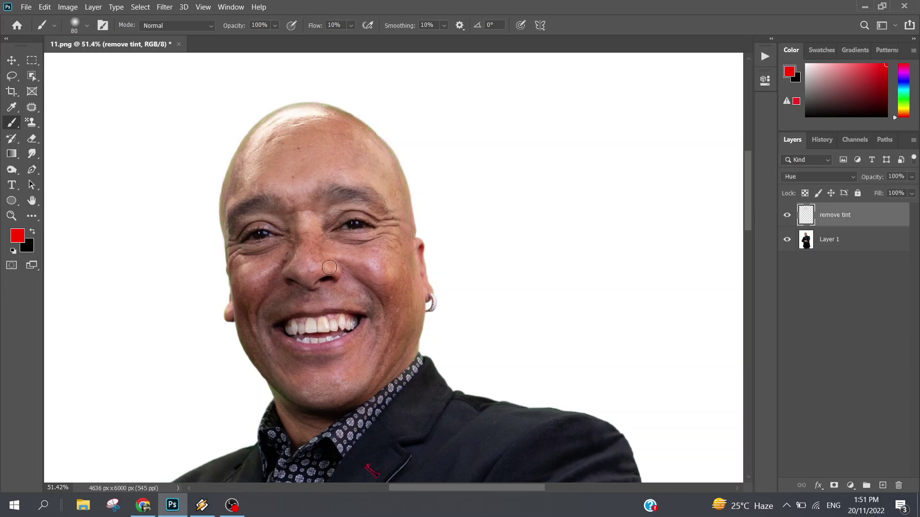
Paint red along the left jawline to clear the remaining green tint
scroll(319, 273, "down", 3)
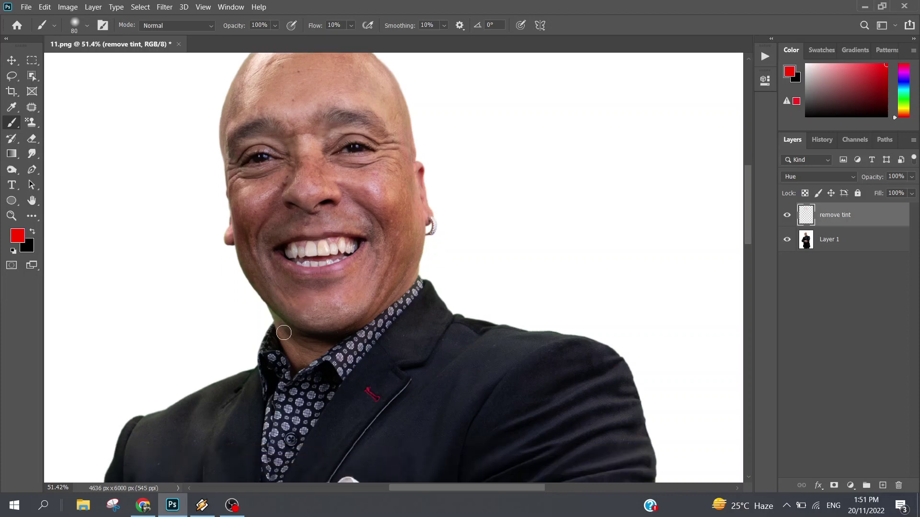
scroll(284, 332, "up", 3)
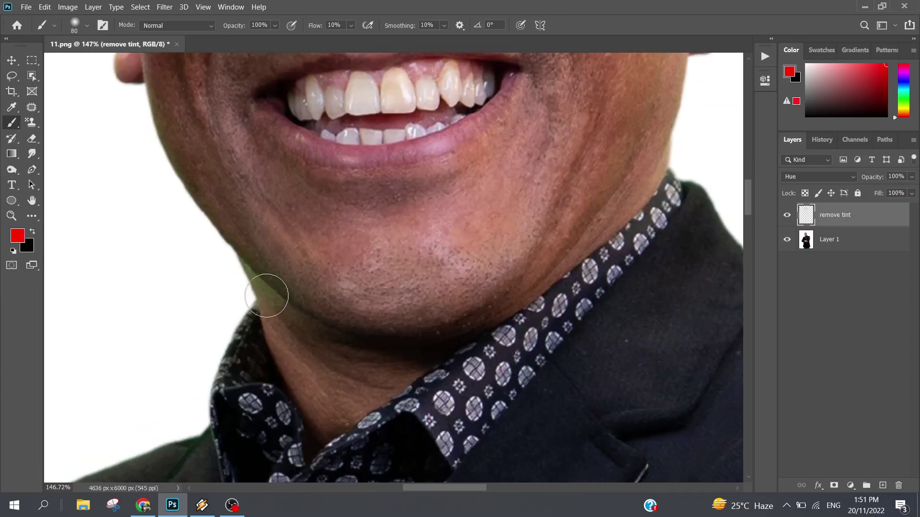
mouse_move(299, 321)
left_mouse_down()
mouse_move(243, 263)
mouse_move(274, 313)
mouse_move(250, 258)
mouse_move(273, 278)
mouse_move(285, 315)
mouse_move(235, 244)
mouse_move(250, 252)
mouse_move(263, 291)
mouse_move(241, 244)
mouse_move(252, 279)
mouse_move(288, 313)
left_mouse_up()
scroll(258, 290, "down", 10)
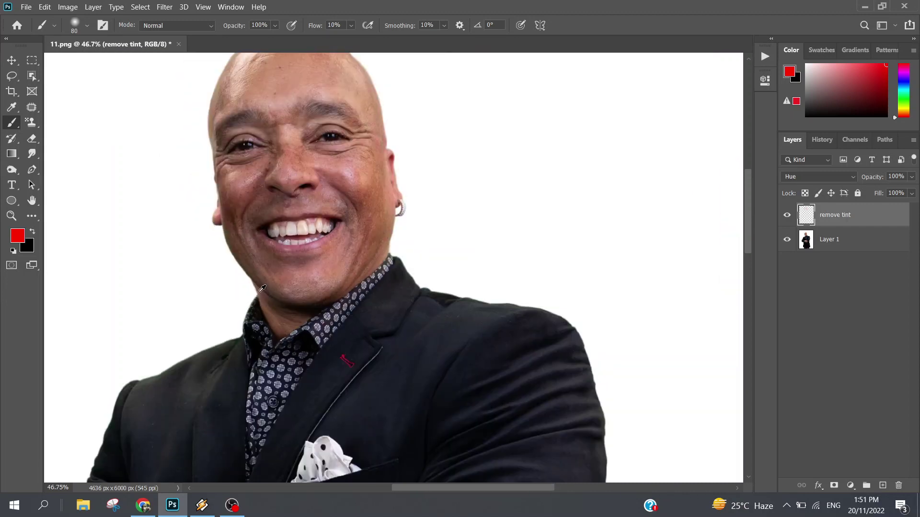
scroll(342, 329, "down", 1)
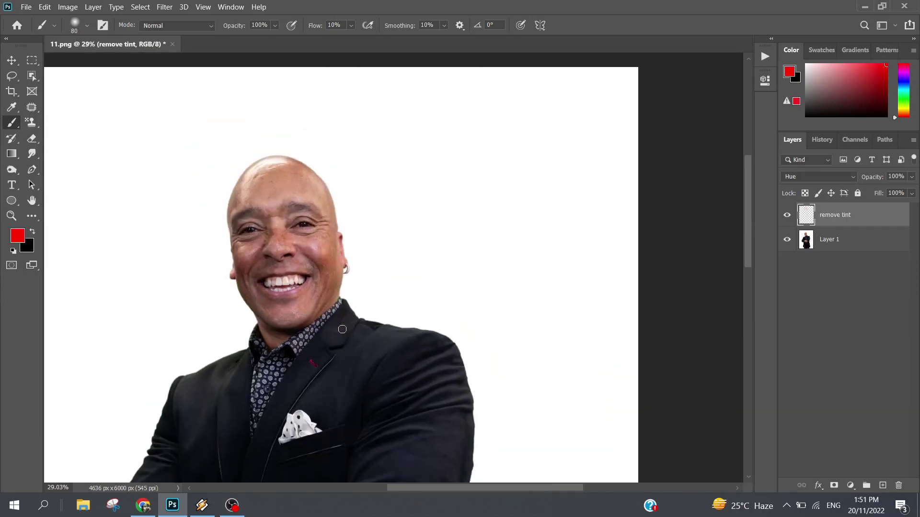